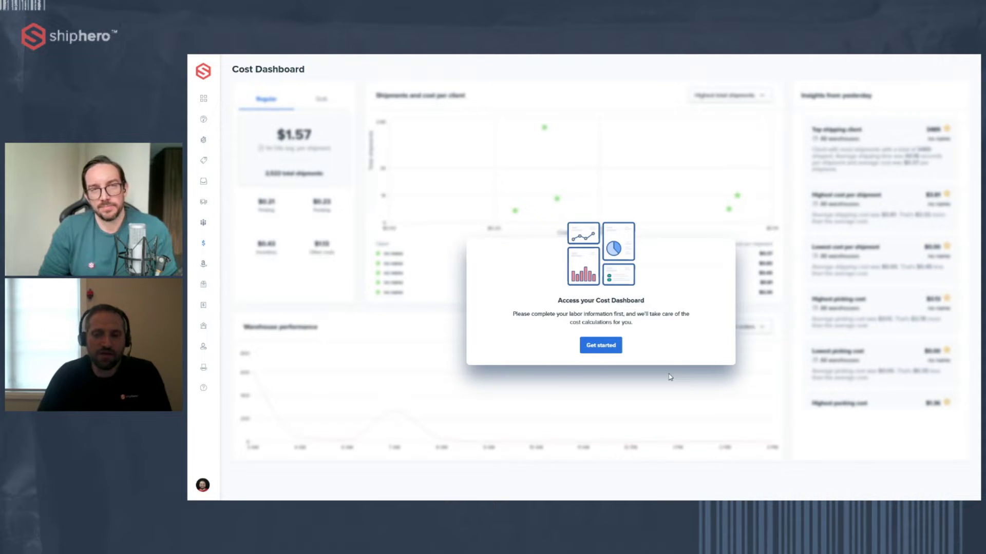
- Start the labor setup and pick the weekly period 5/26/2024 - 6/1/2024
left_click(599, 347)
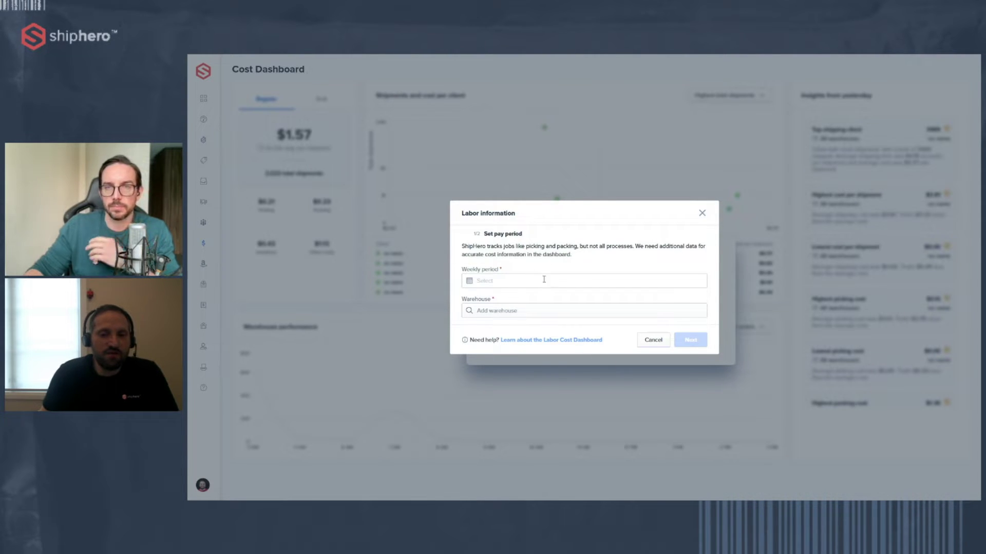
left_click(514, 281)
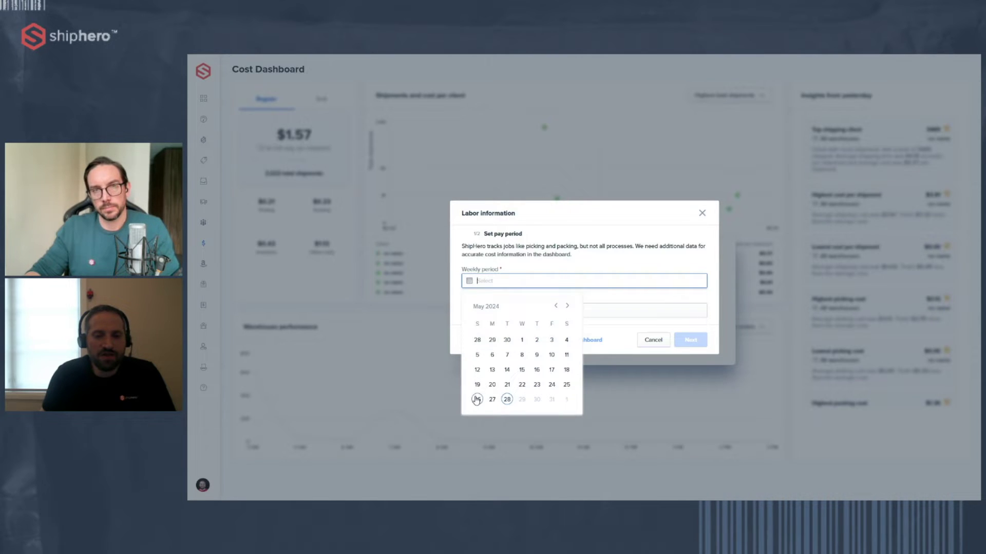
left_click(477, 399)
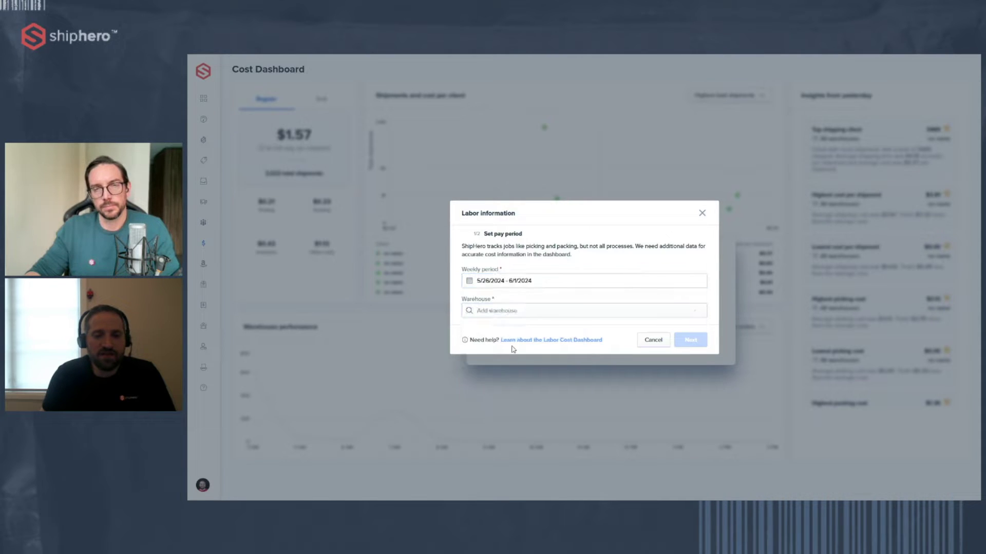
- Add My 3PL Business as the warehouse
left_click(505, 317)
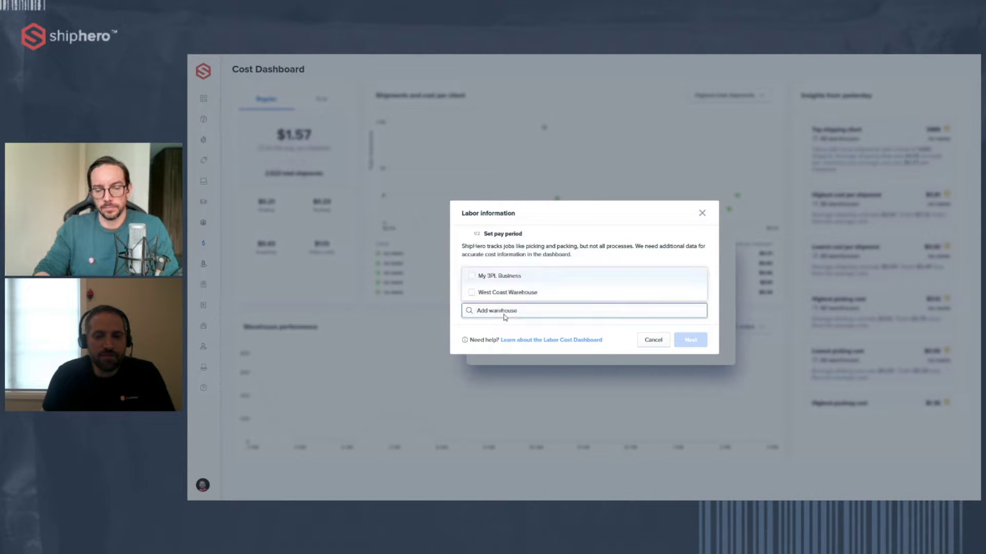
left_click(475, 275)
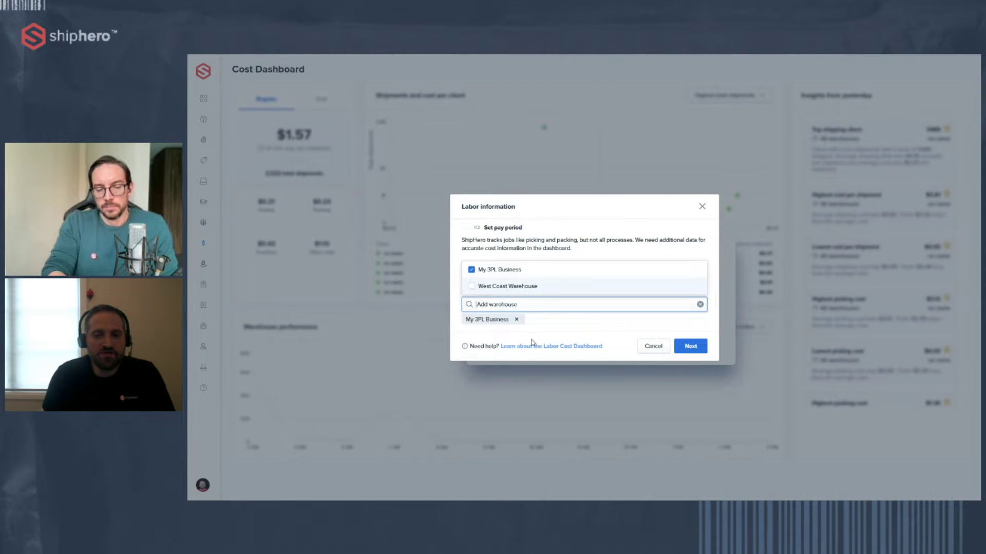
left_click(590, 328)
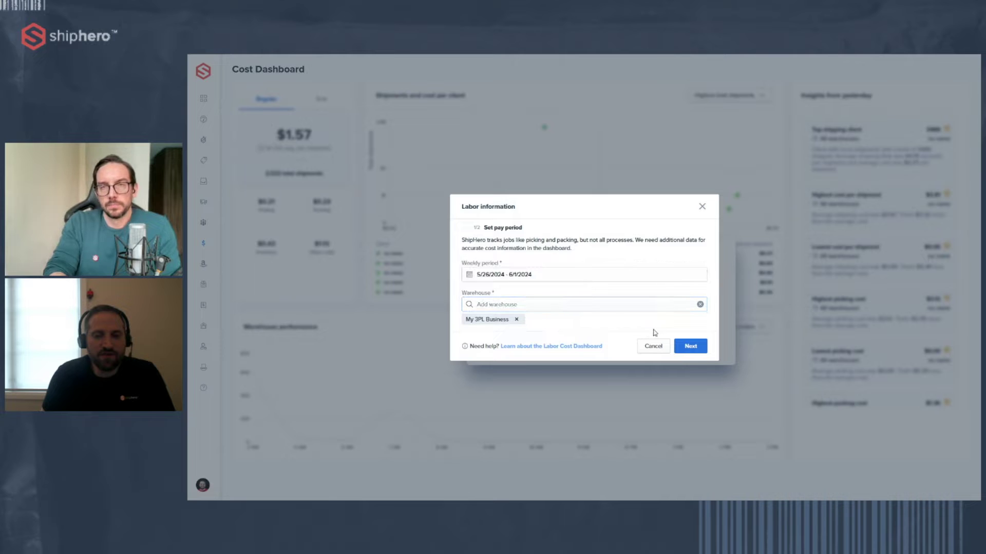
- Go to Set Bulkship time and change time per order to 30 seconds
left_click(690, 346)
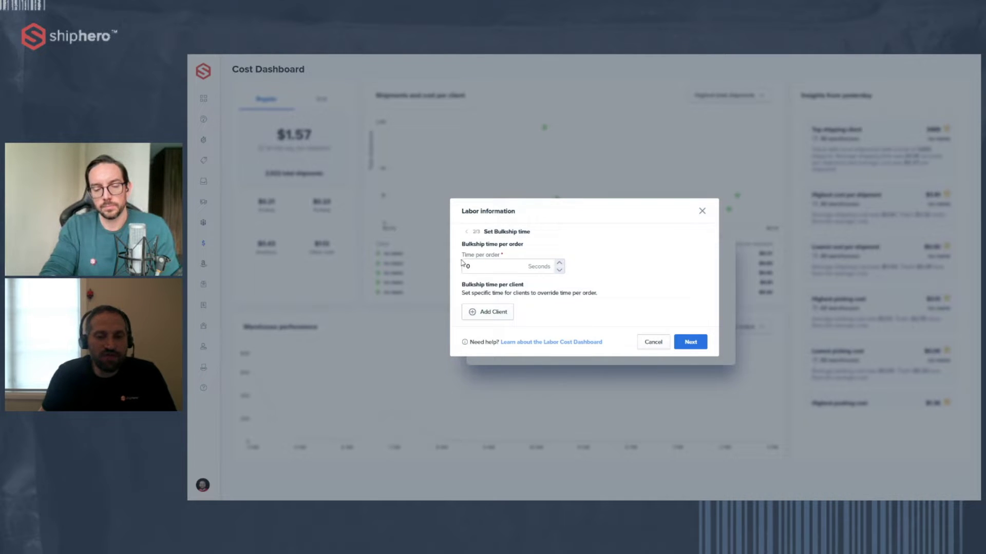
left_click(495, 264)
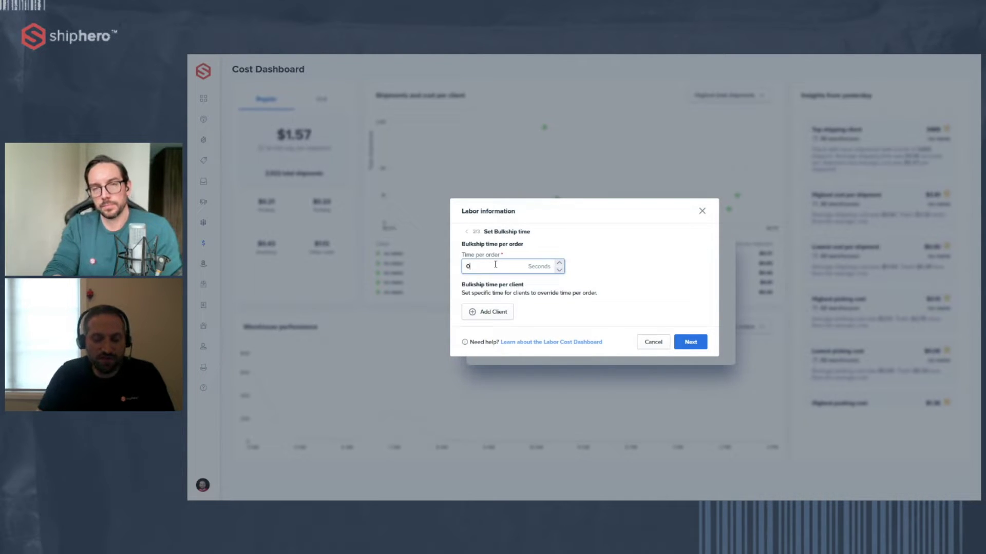
key("BackSpace")
type("30")
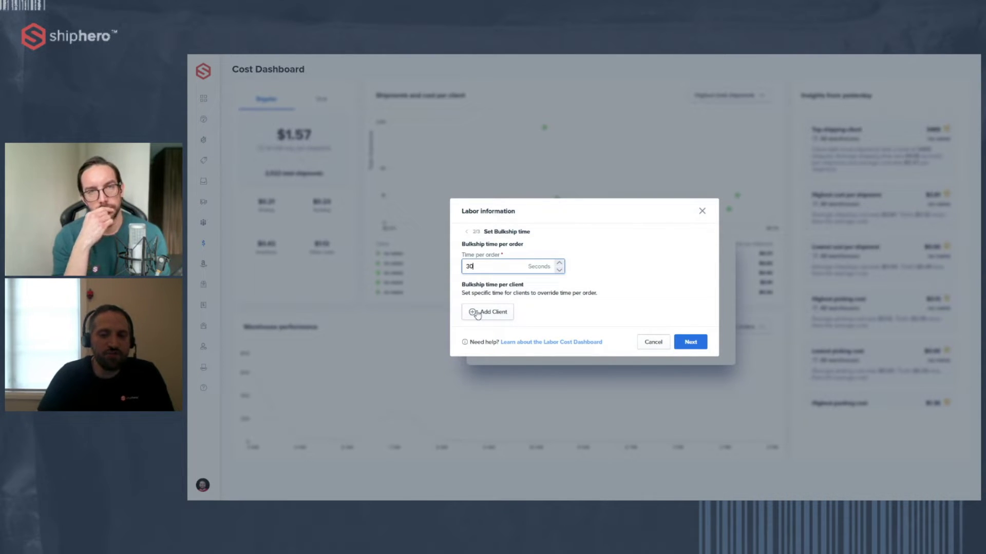
- On the costs step, enter 10000 as full time payroll, giving $10,000.00 total labor cost
left_click(690, 342)
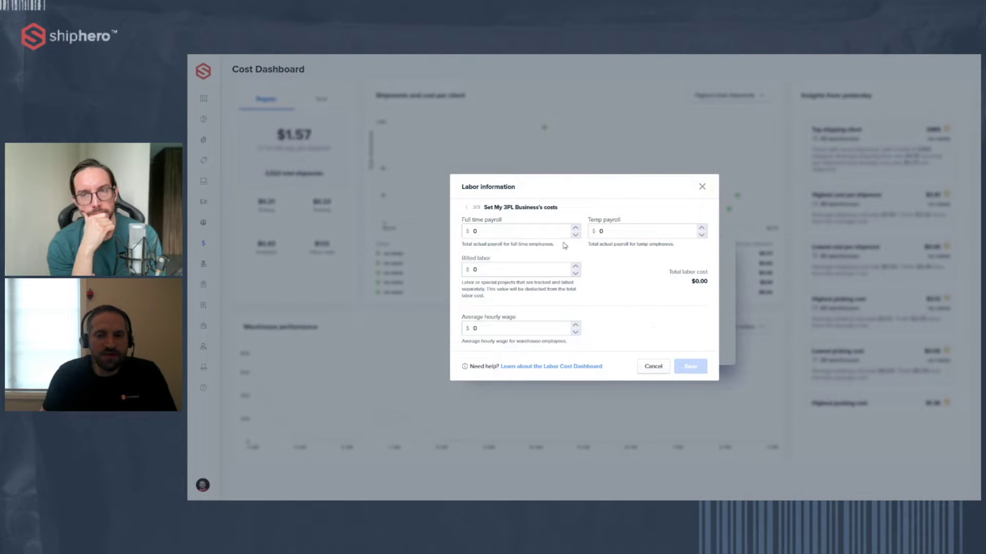
left_click(508, 235)
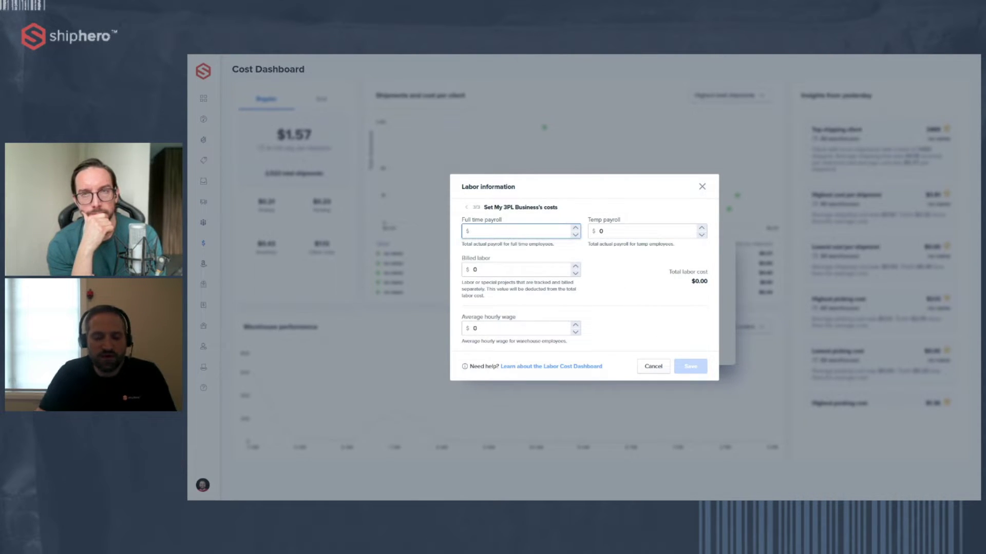
type("10000")
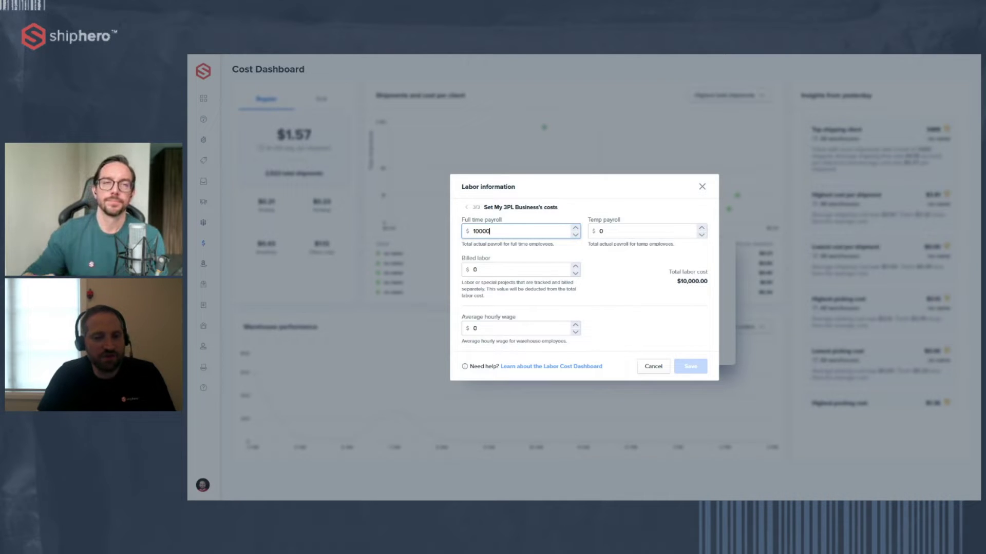
key("Tab")
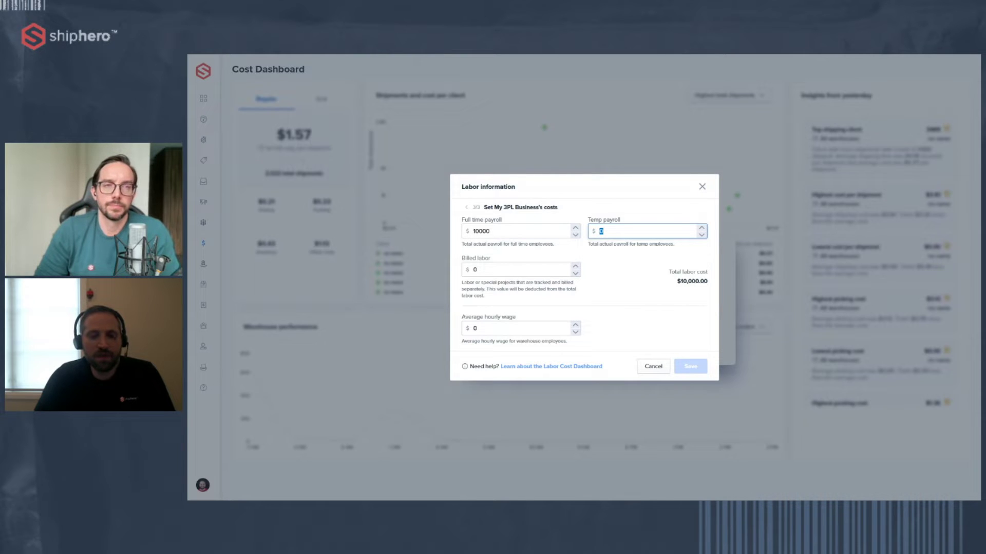
- Enter 1000 as billed labor, reducing total labor cost to $9,000.00
left_click(475, 270)
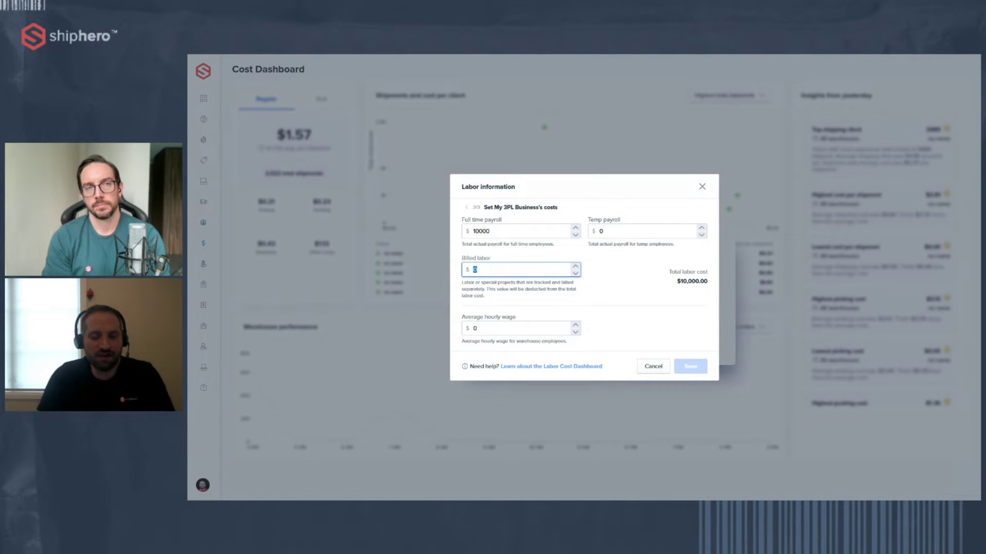
type("1000")
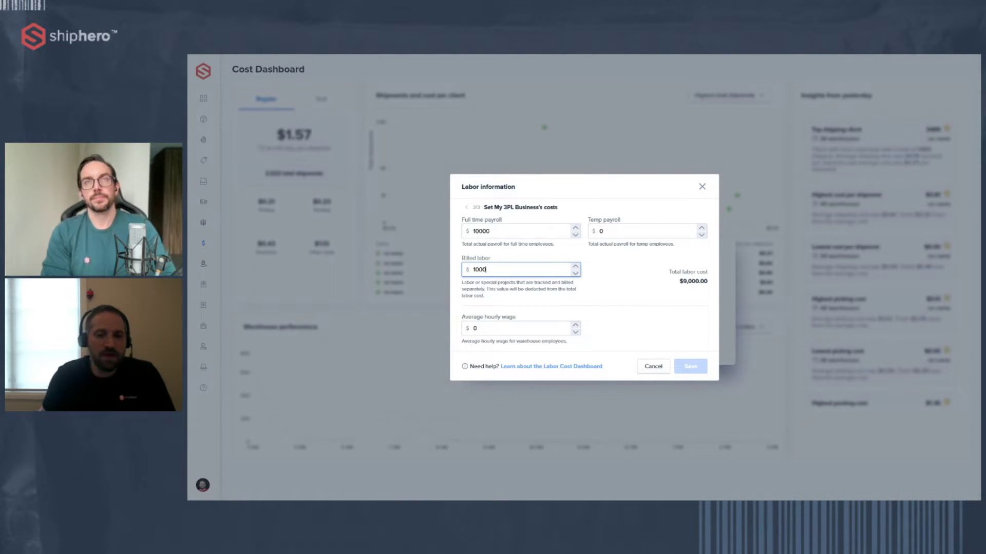
- Replace the average hourly wage with $25 and save the labor information
left_click(504, 331)
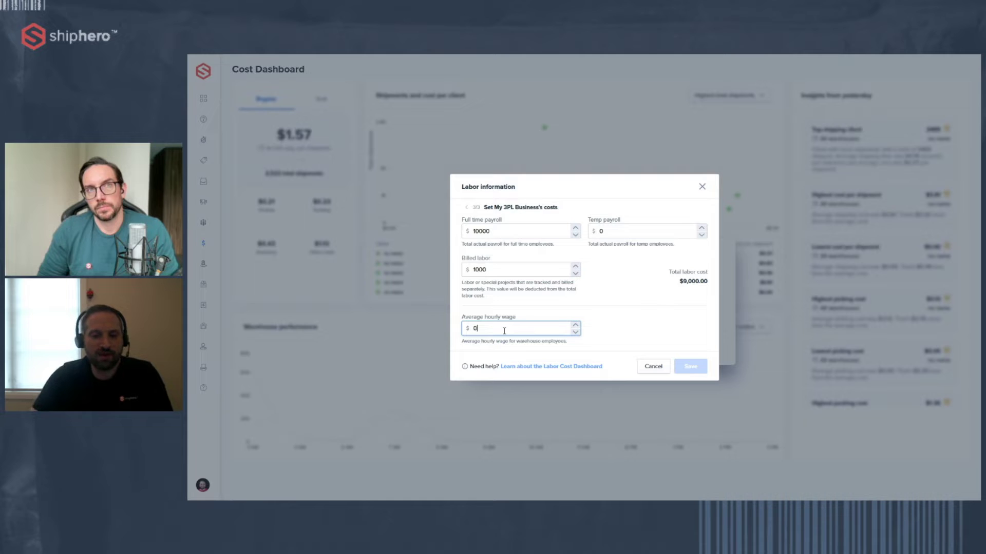
left_click_drag(504, 331, 456, 332)
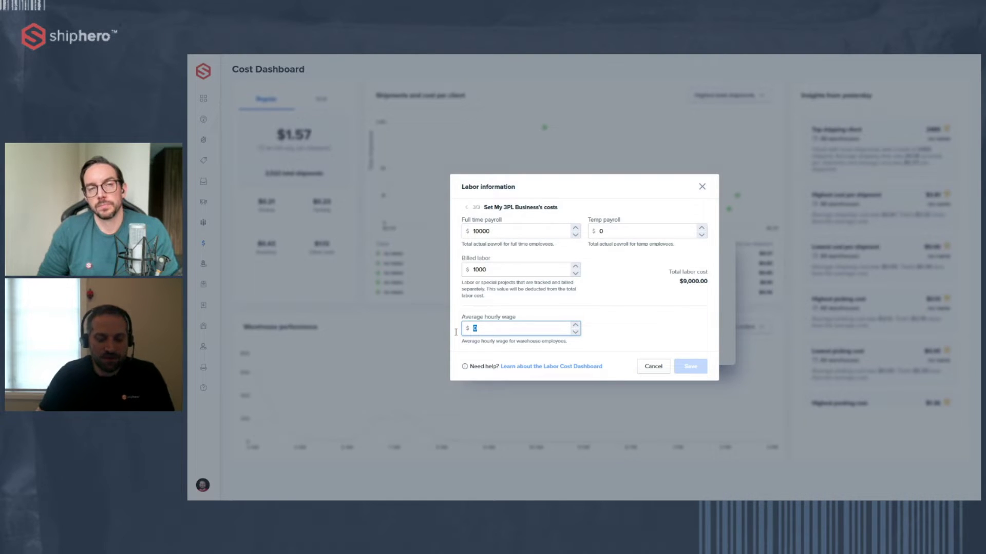
type("25")
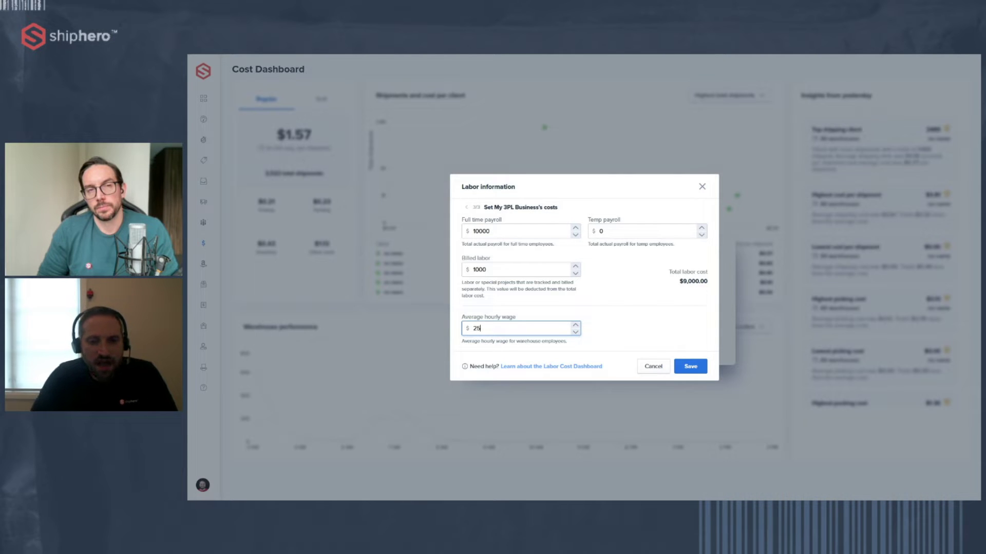
left_click(691, 363)
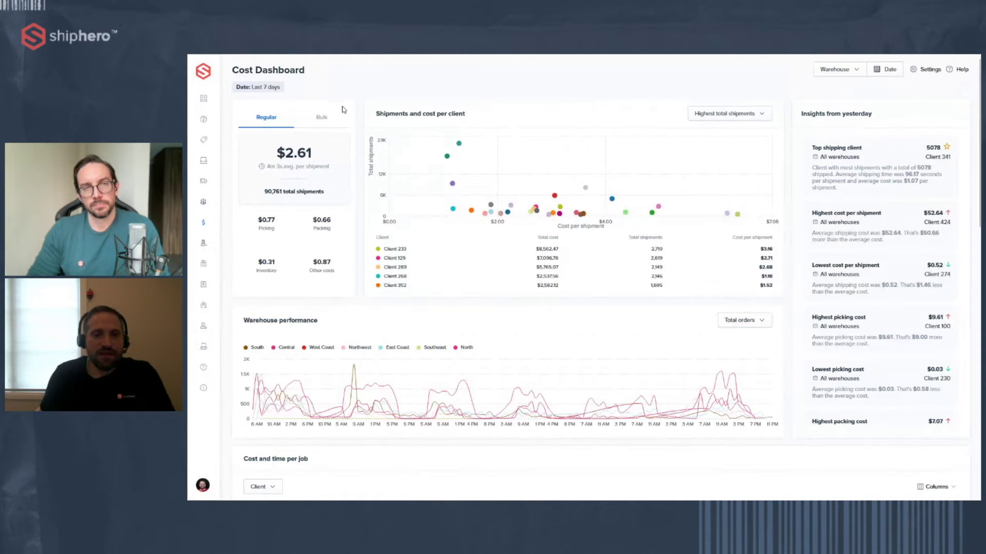
- Switch the cost summary to Bulk ($1.35 per shipment, 19,474 shipments) and inspect client points
left_click(317, 123)
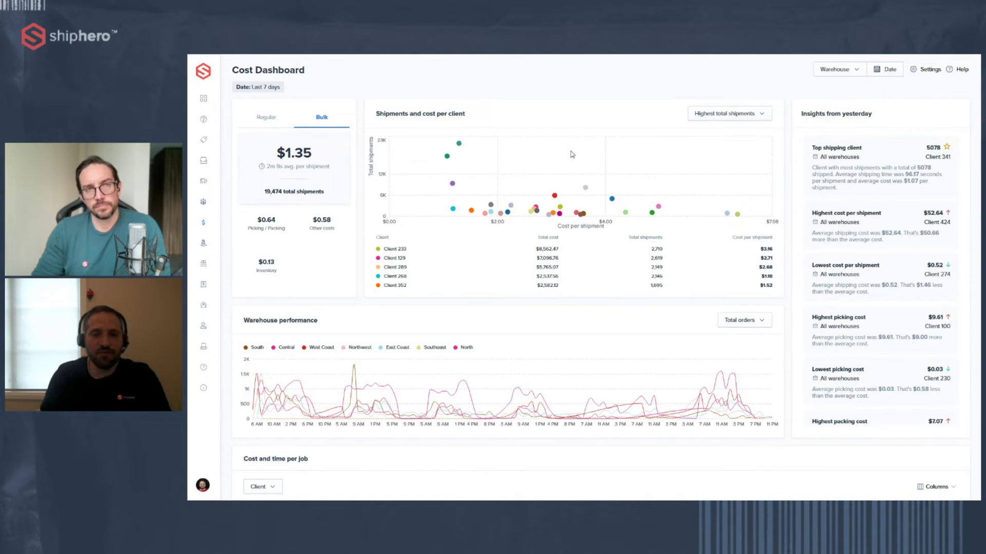
mouse_move(460, 145)
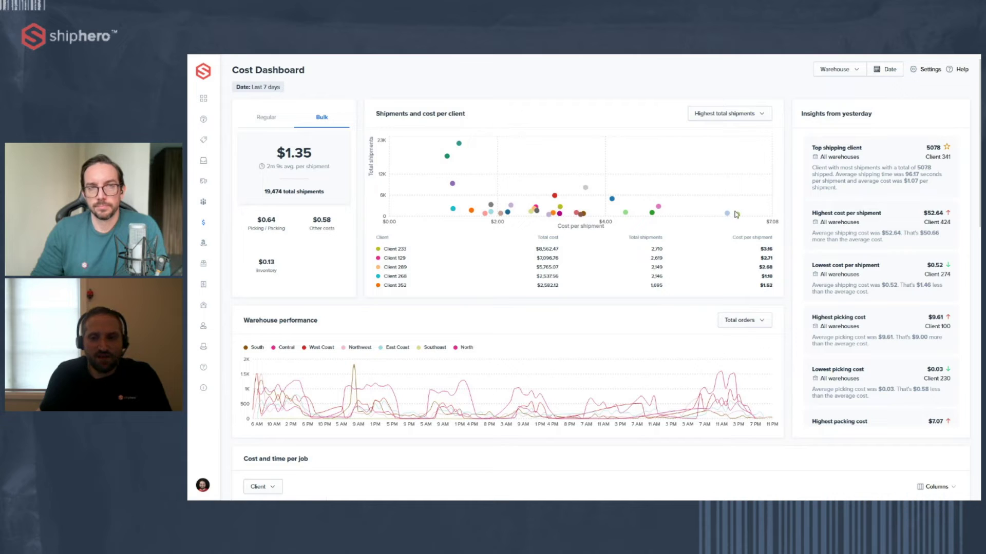
mouse_move(738, 215)
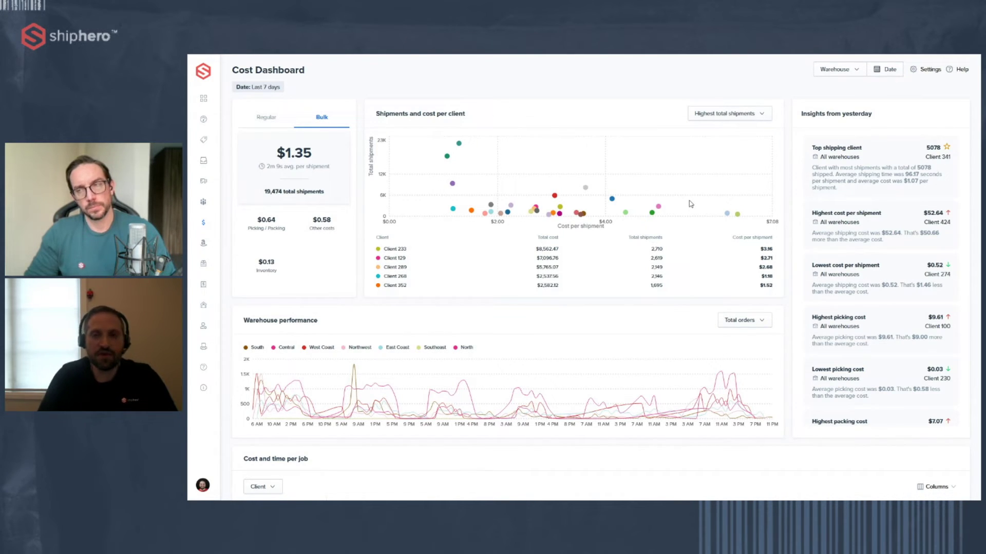
scroll(667, 265, "up", 3)
- Rank clients by highest total cost and scroll down to the Cost and time per job table
left_click(706, 114)
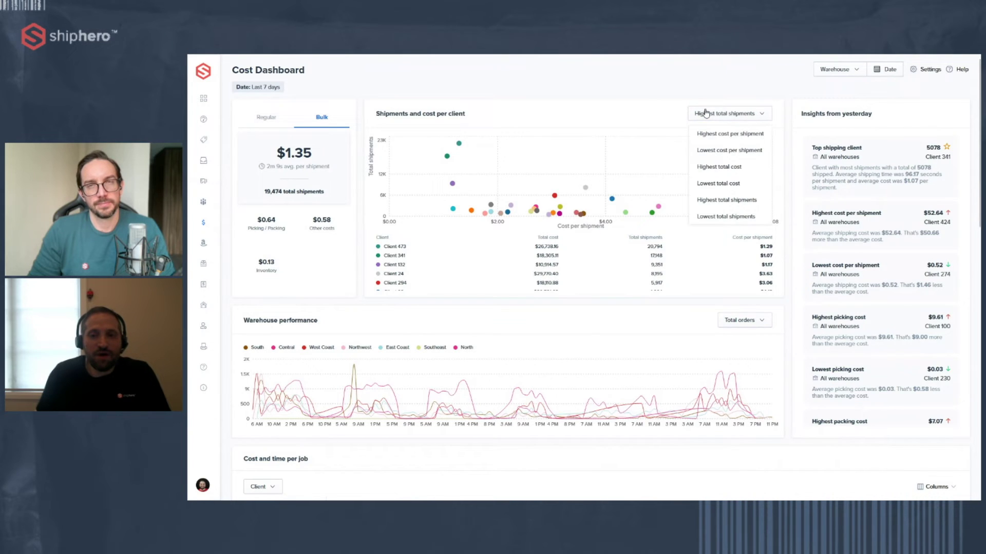
left_click(719, 167)
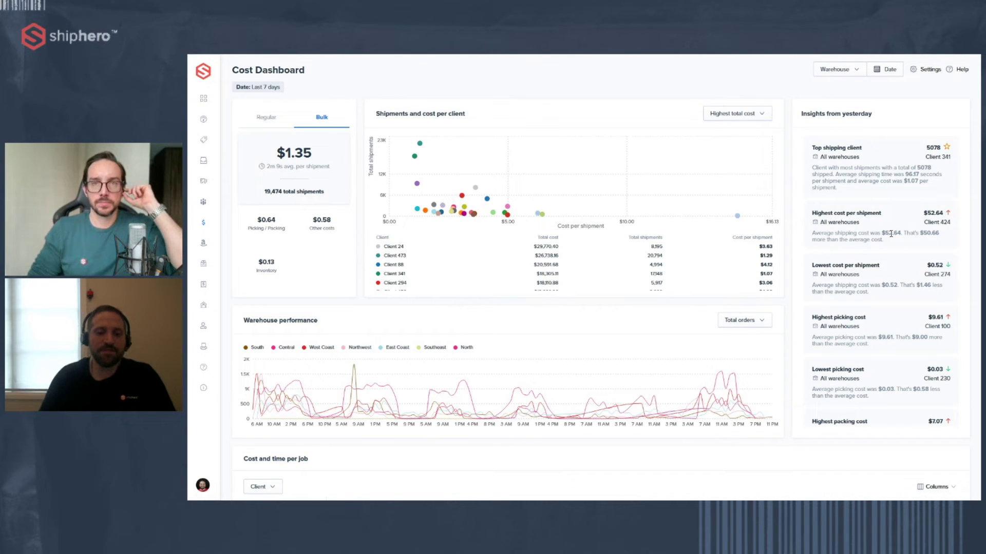
scroll(478, 290, "down", 3)
scroll(477, 290, "down", 3)
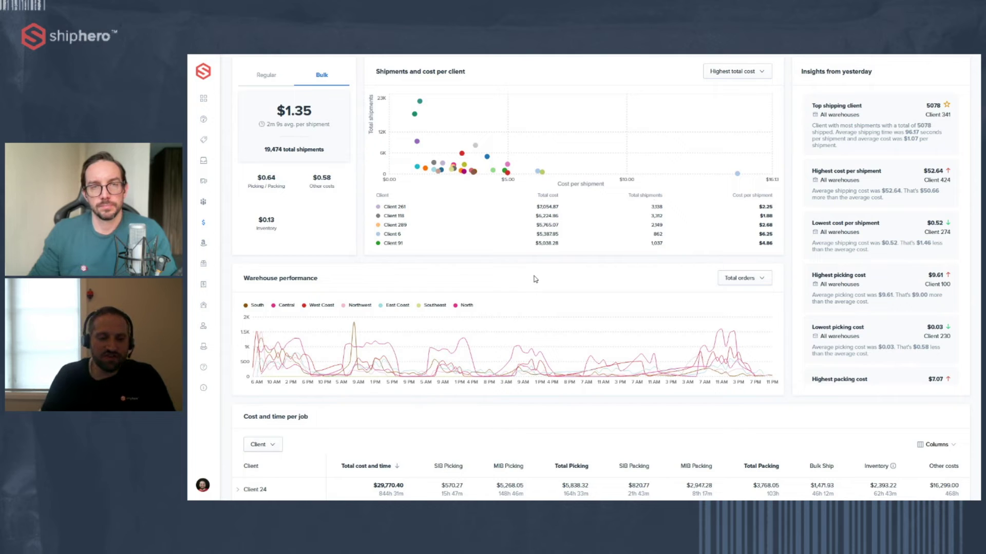
scroll(540, 291, "down", 2)
scroll(540, 291, "down", 10)
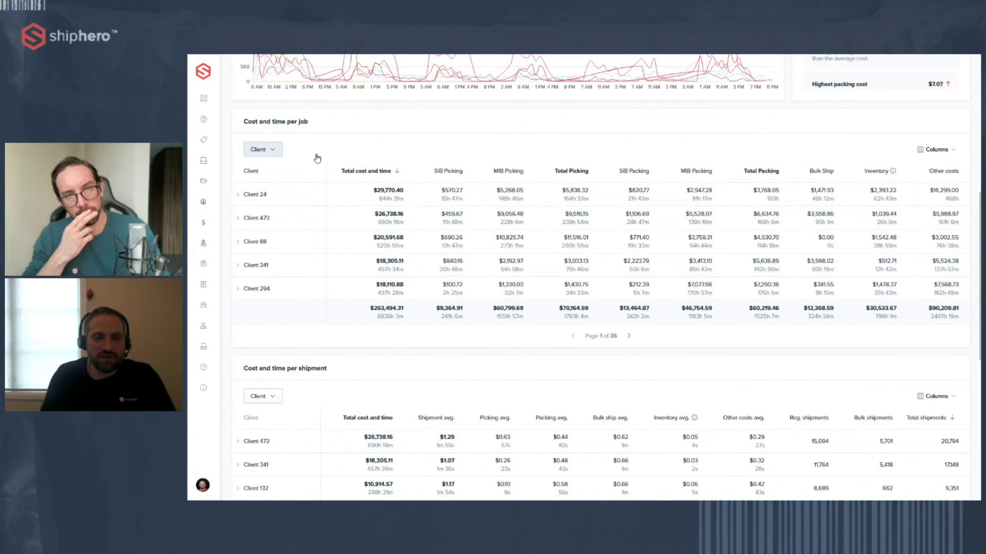
- Expand Client 24 into South $17,342.08, Northwest $7,915.19 and East Coast $4,513.13 rows
left_click(281, 150)
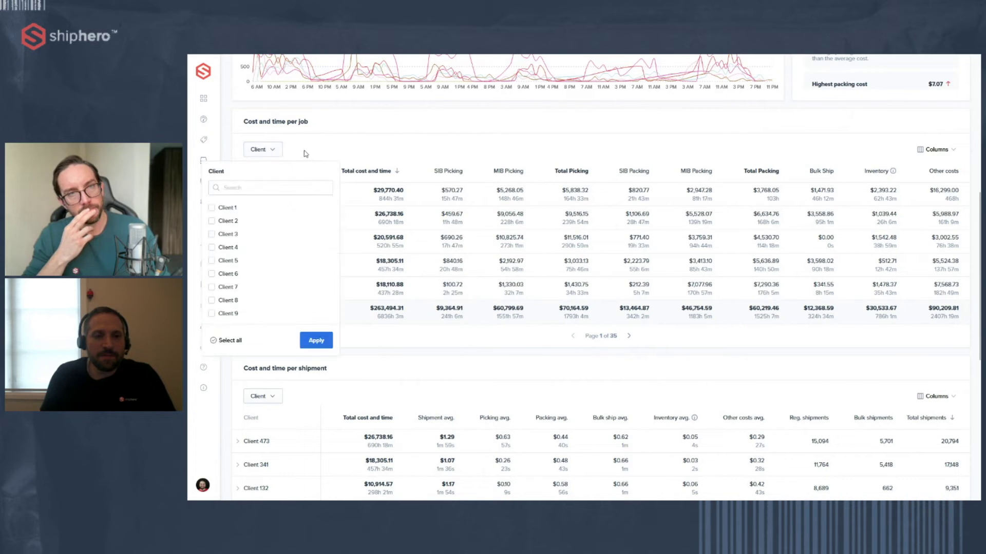
left_click(339, 146)
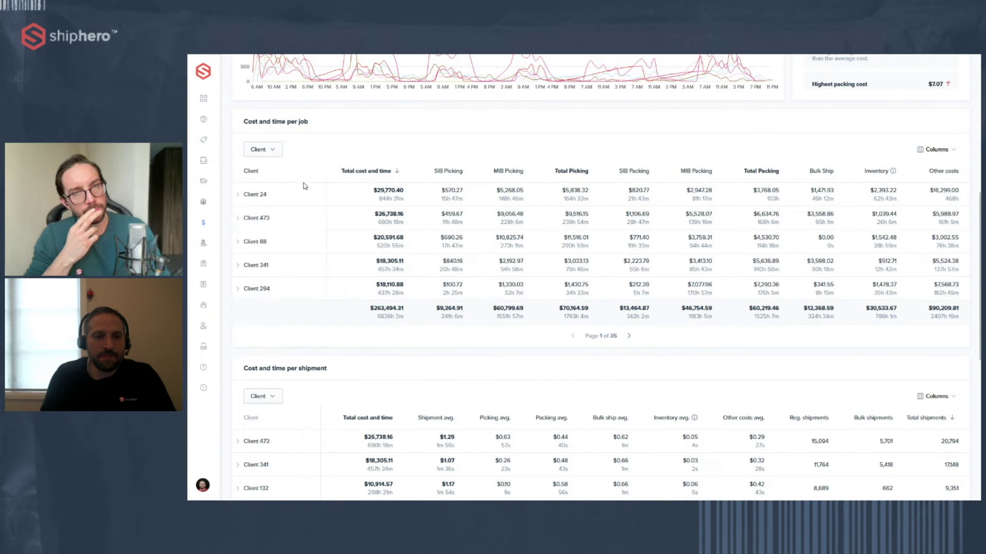
left_click(239, 196)
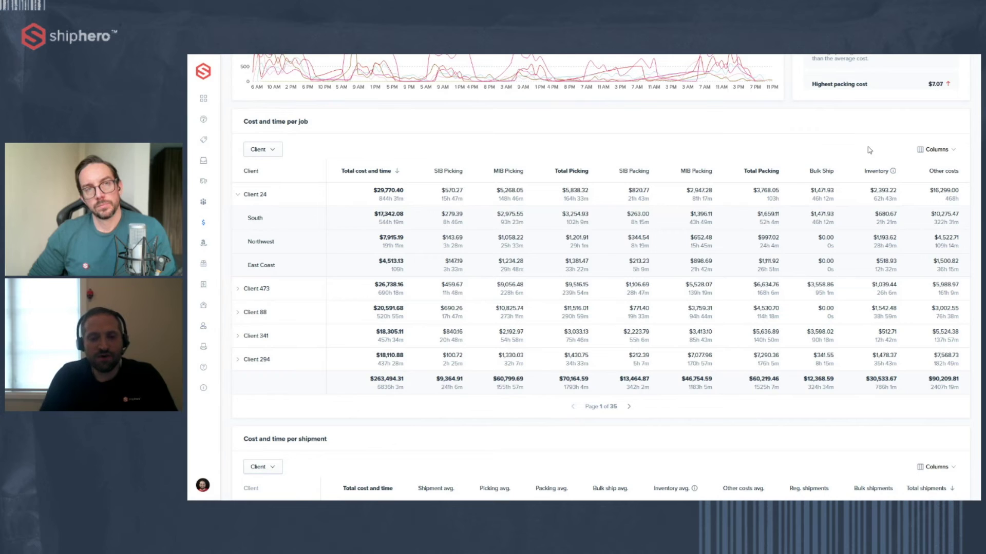
scroll(869, 150, "down", 1)
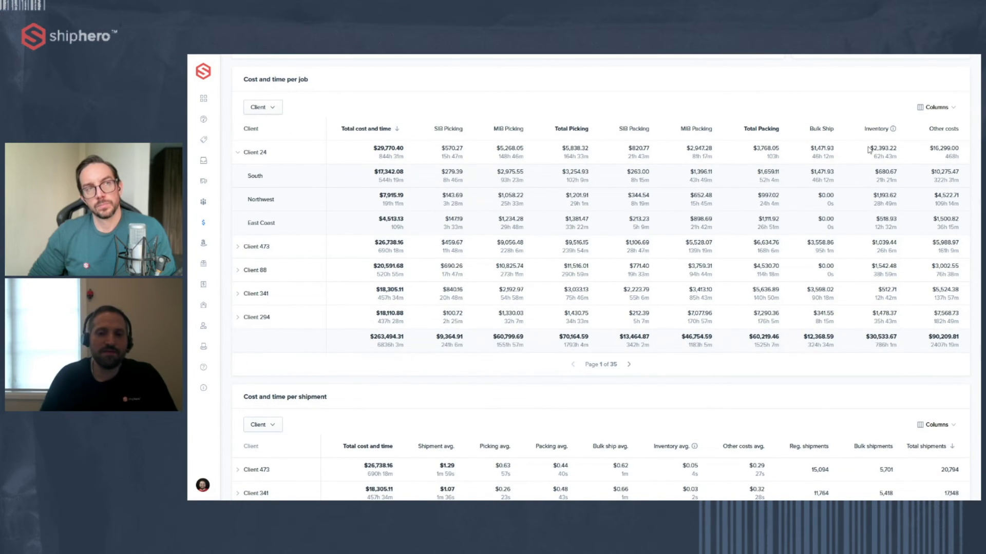
- Expand Client 473 in the per-shipment table into Central, South, Northwest and North rows
scroll(627, 252, "down", 5)
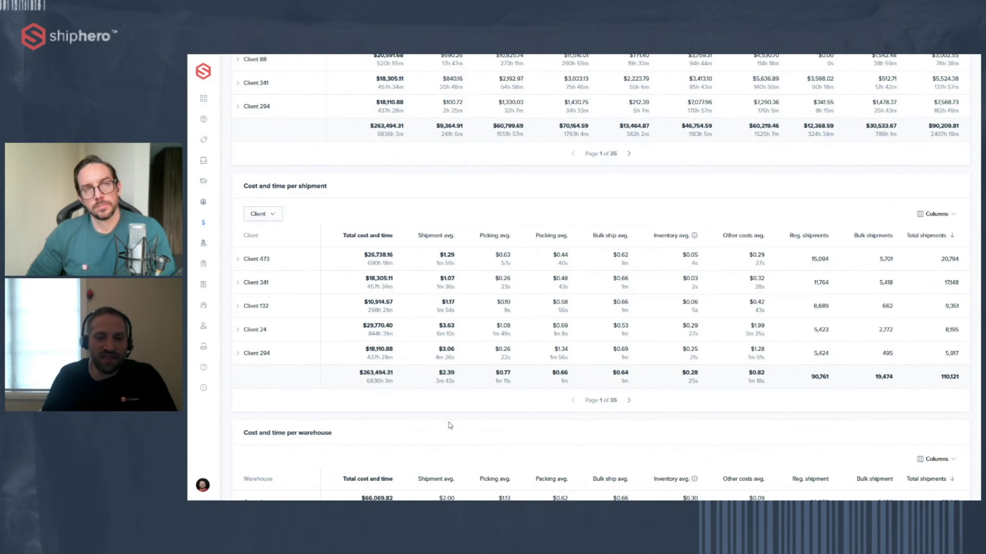
left_click(251, 264)
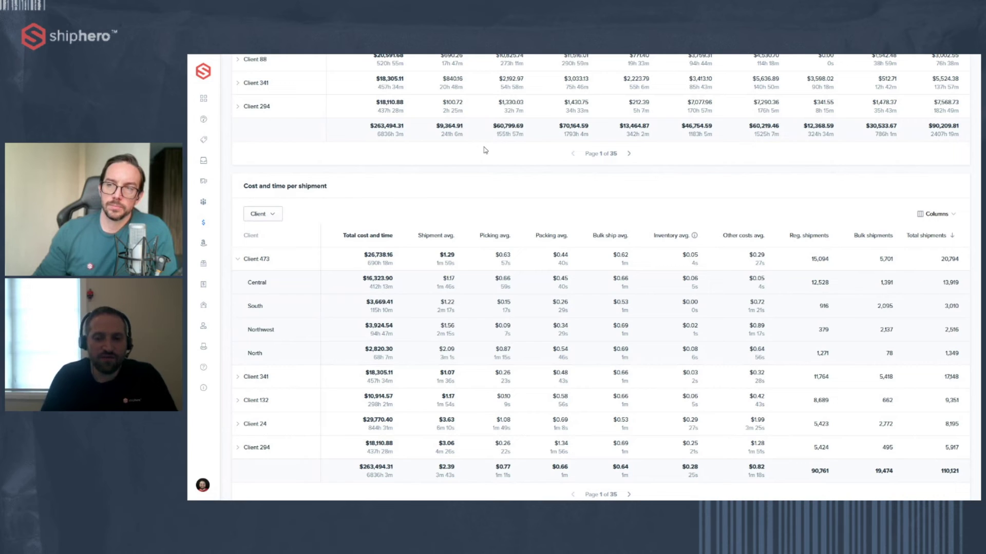
scroll(485, 150, "down", 5)
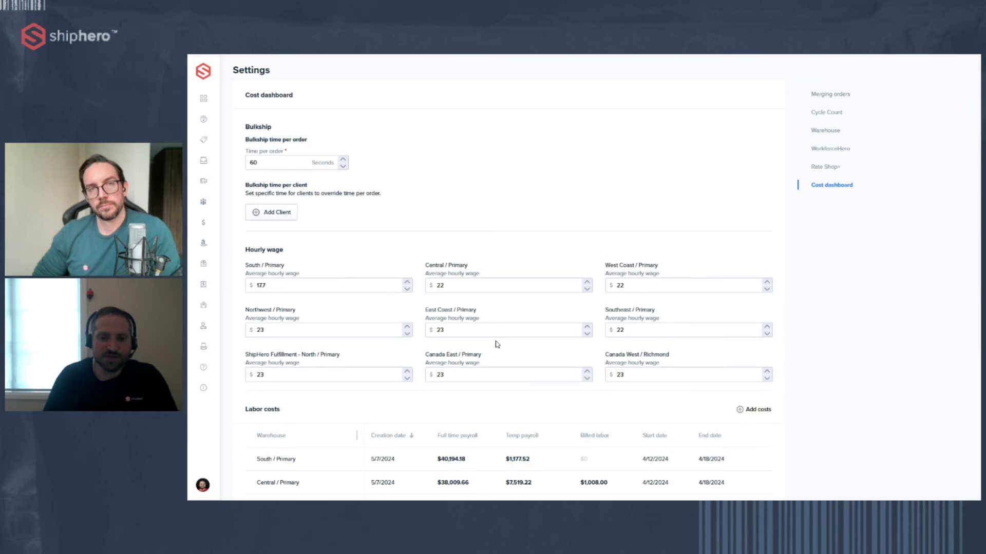
- Scroll through the Labor costs entries on the settings page
scroll(867, 409, "down", 2)
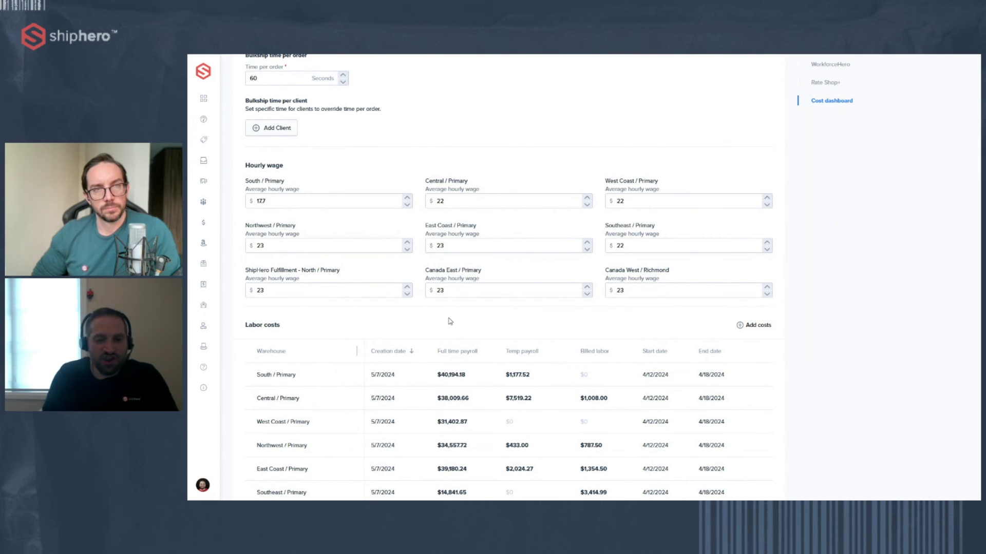
mouse_move(738, 379)
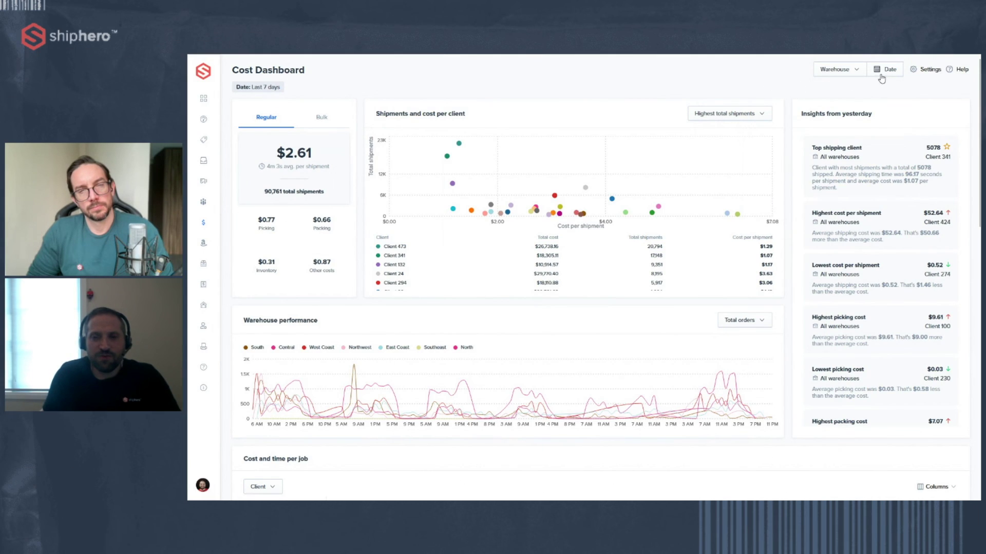
left_click(836, 69)
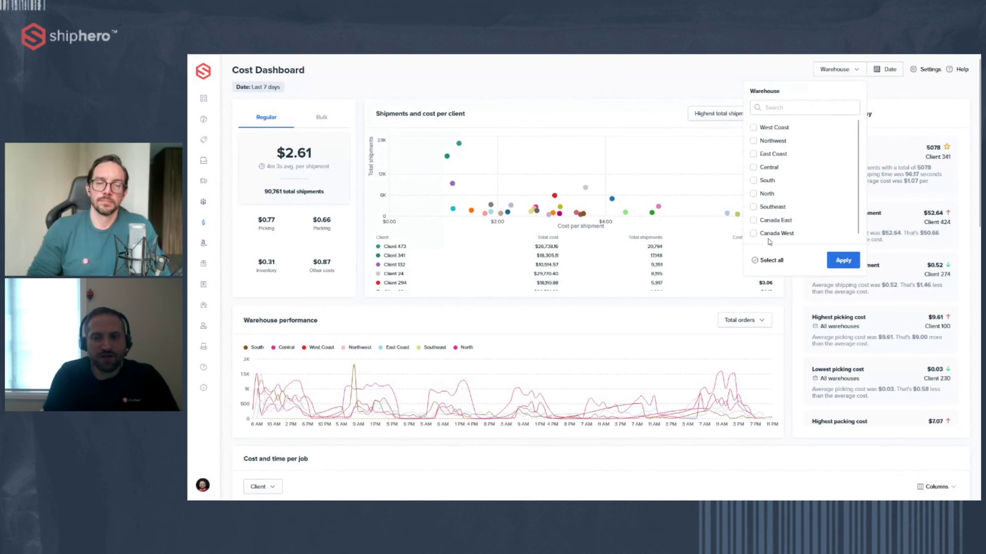
left_click(646, 100)
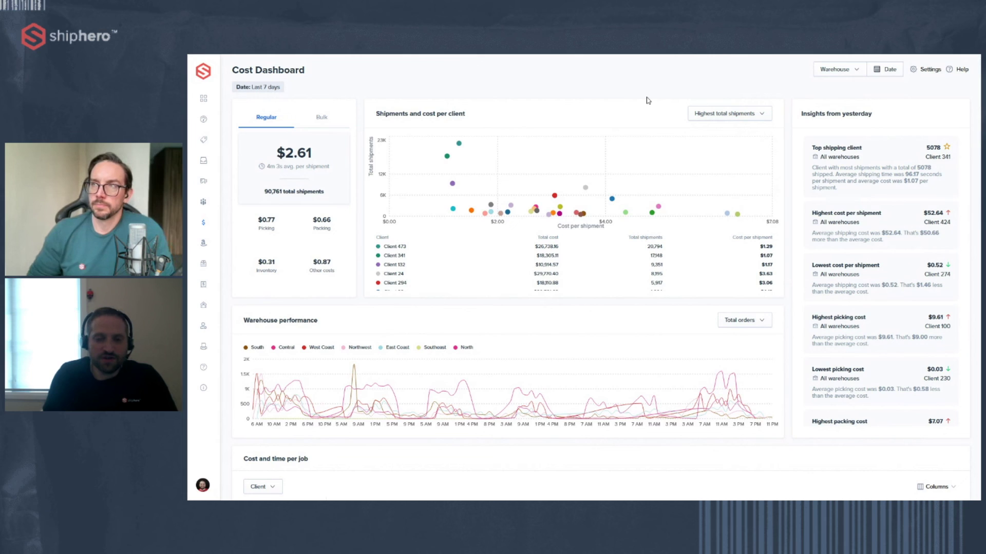
left_click(888, 69)
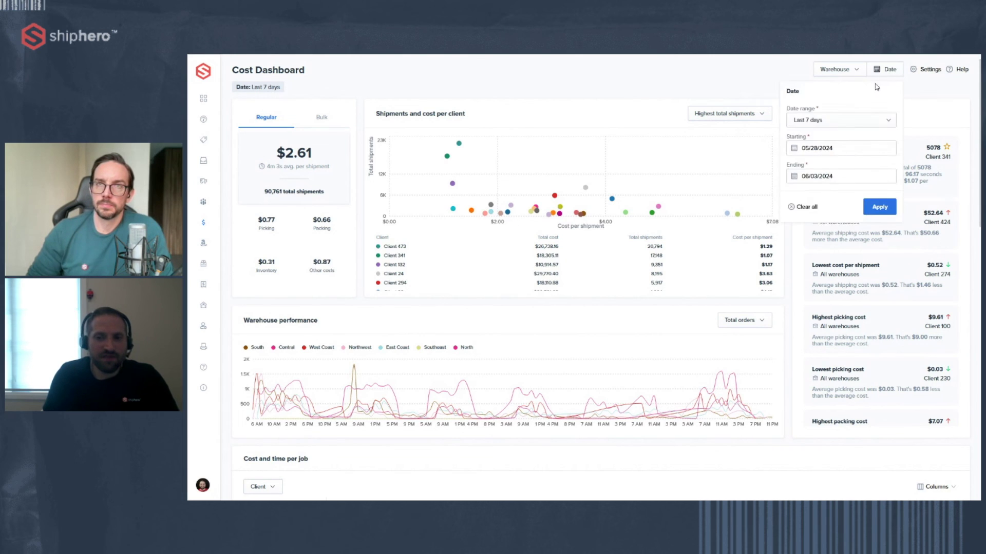
left_click(829, 126)
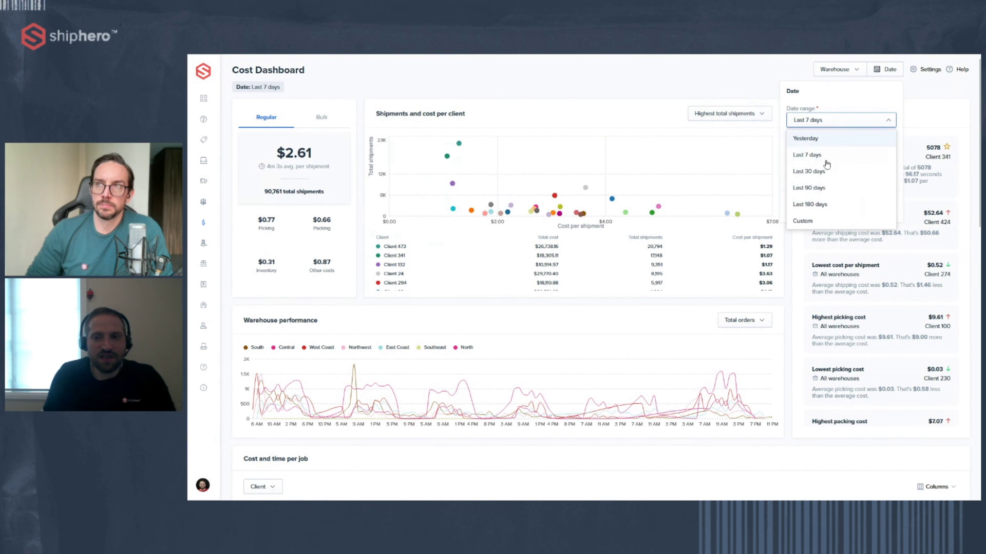
left_click(828, 104)
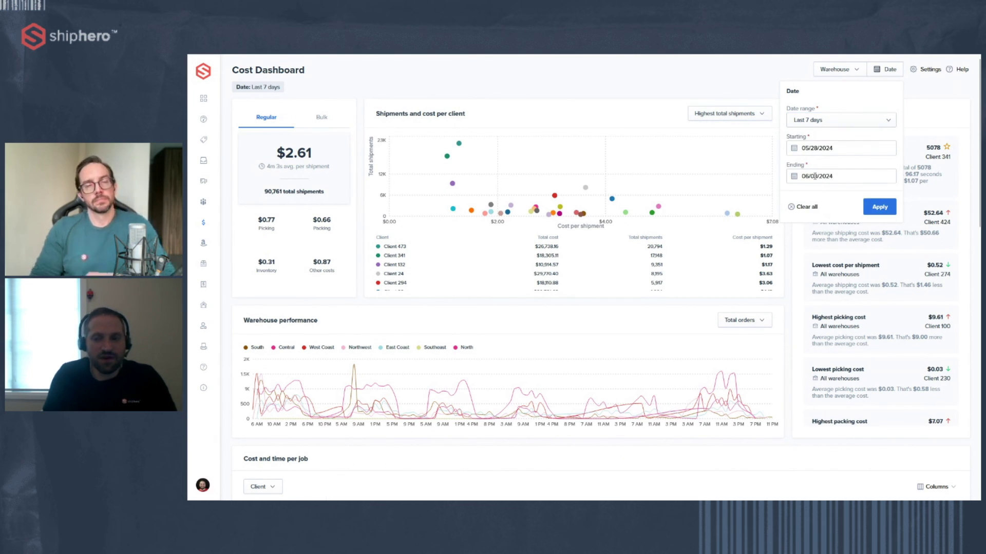
left_click(752, 72)
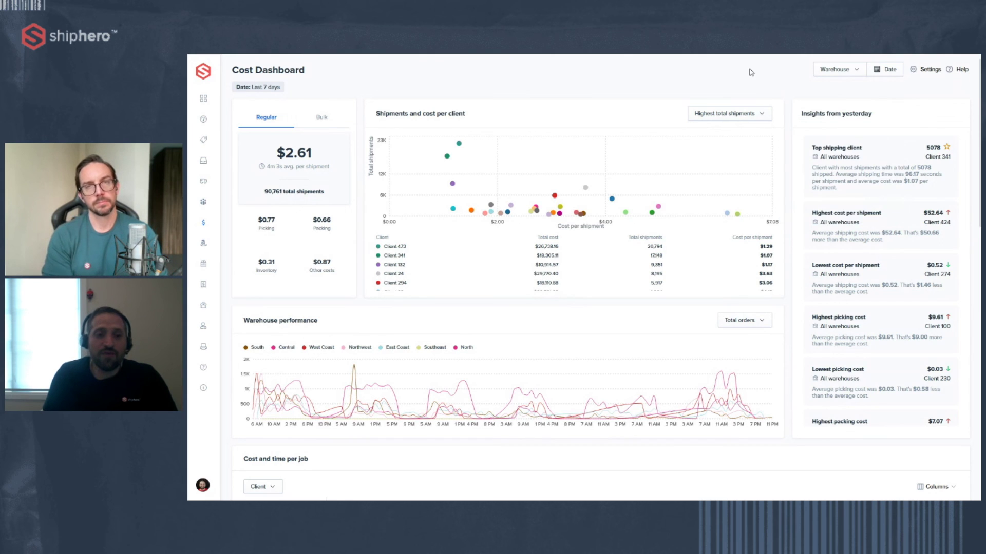
- Open the 'How to Use ShipHero's Labor Cost Dashboard' support article from the Cost Dashboard's Help link
left_click(963, 71)
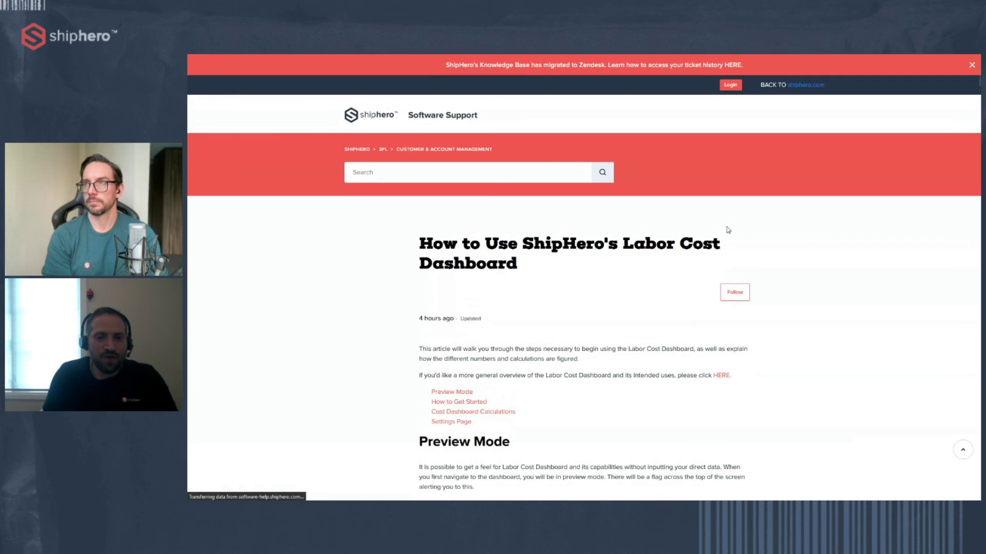